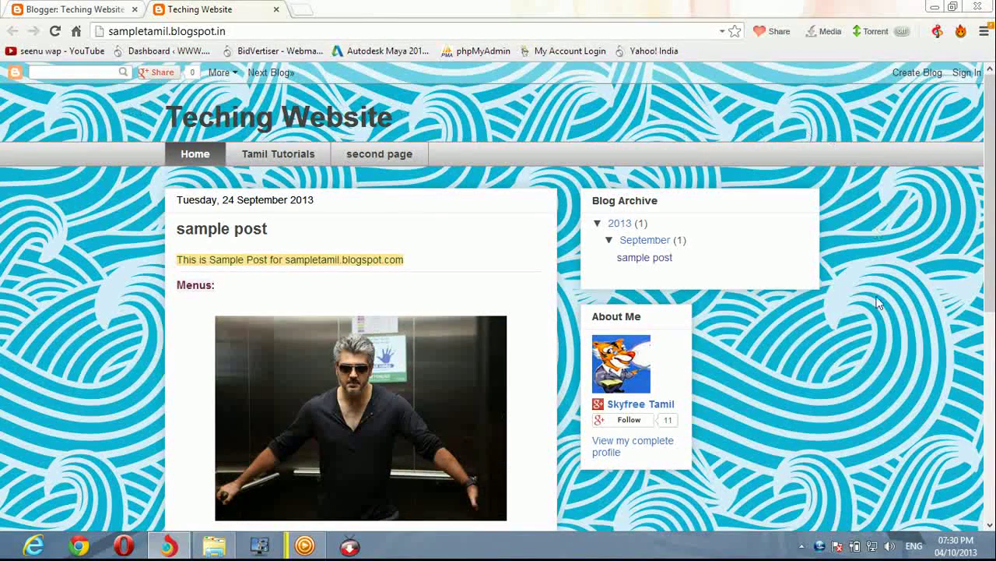
- Apply the last template in the Simple group, the one with the pale green header, to the Teching Website blog
left_click(62, 9)
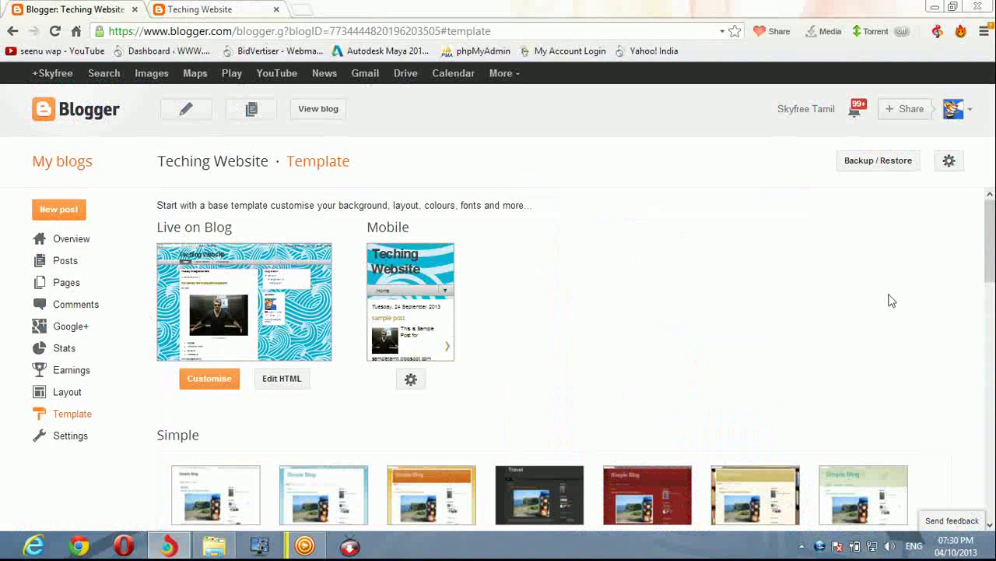
left_click_drag(989, 247, 992, 283)
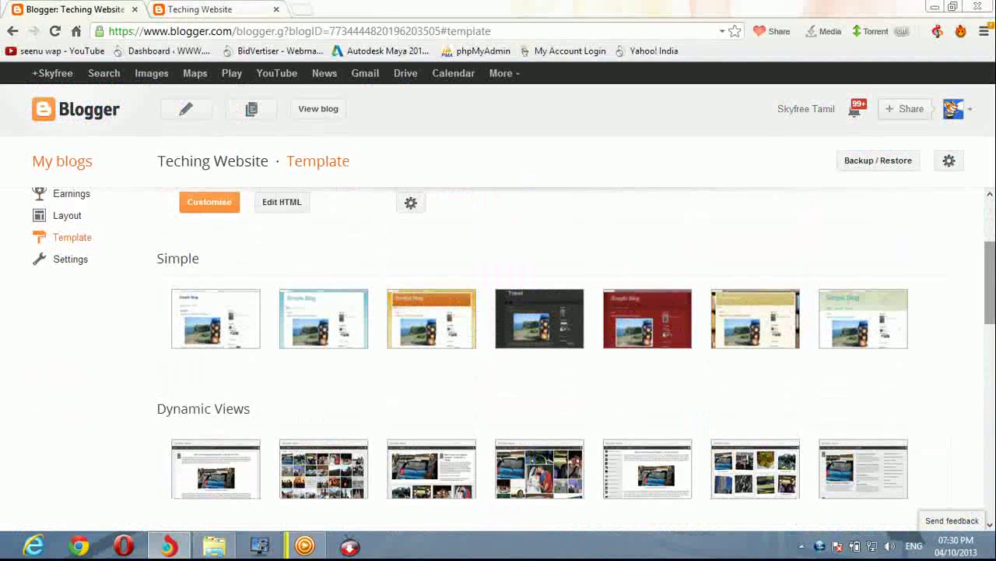
left_click_drag(991, 271, 991, 247)
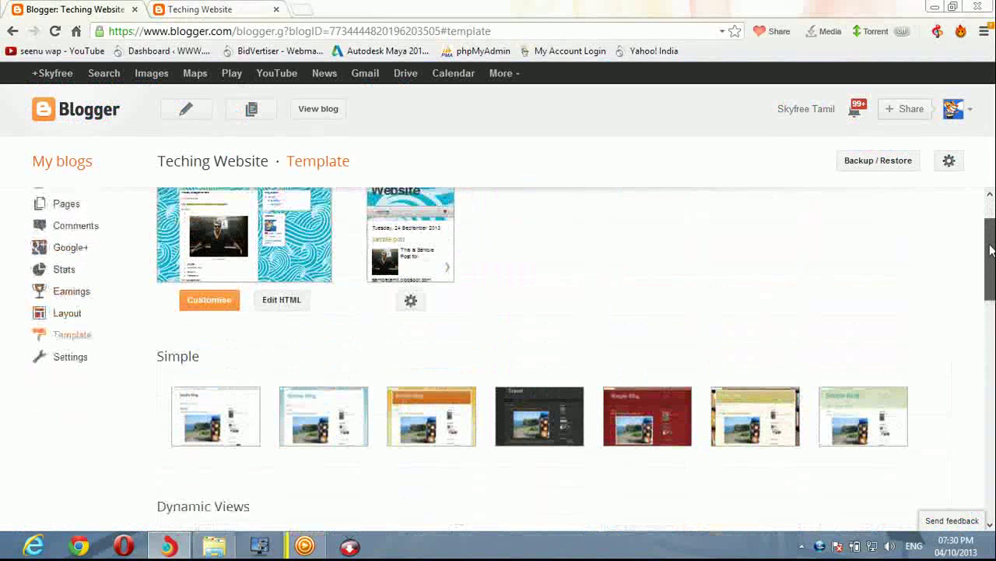
mouse_move(424, 421)
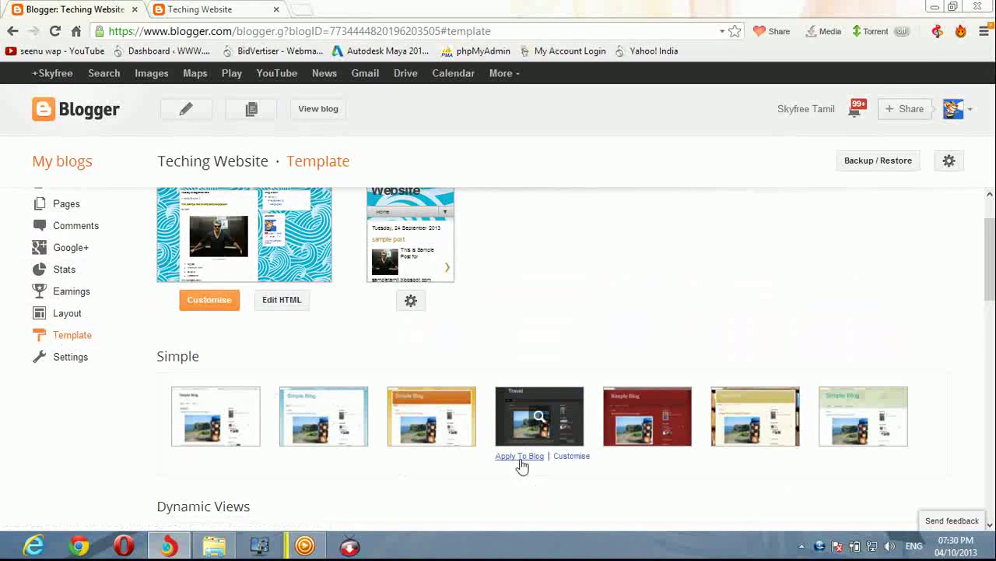
mouse_move(890, 460)
left_click(843, 456)
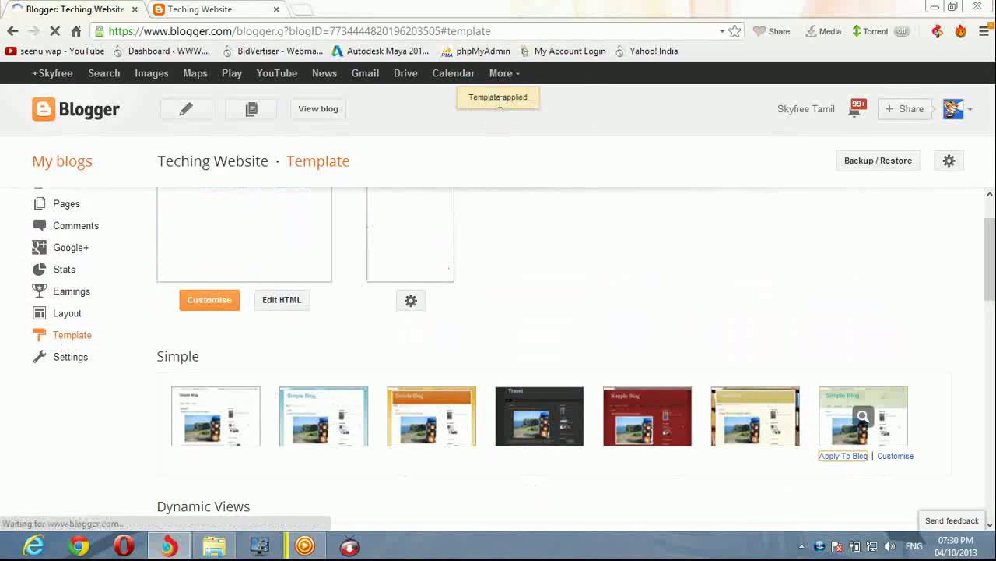
- Reload the live sampletamil.blogspot.in page and look over the blog with the newly applied template
left_click(226, 10)
left_click(55, 31)
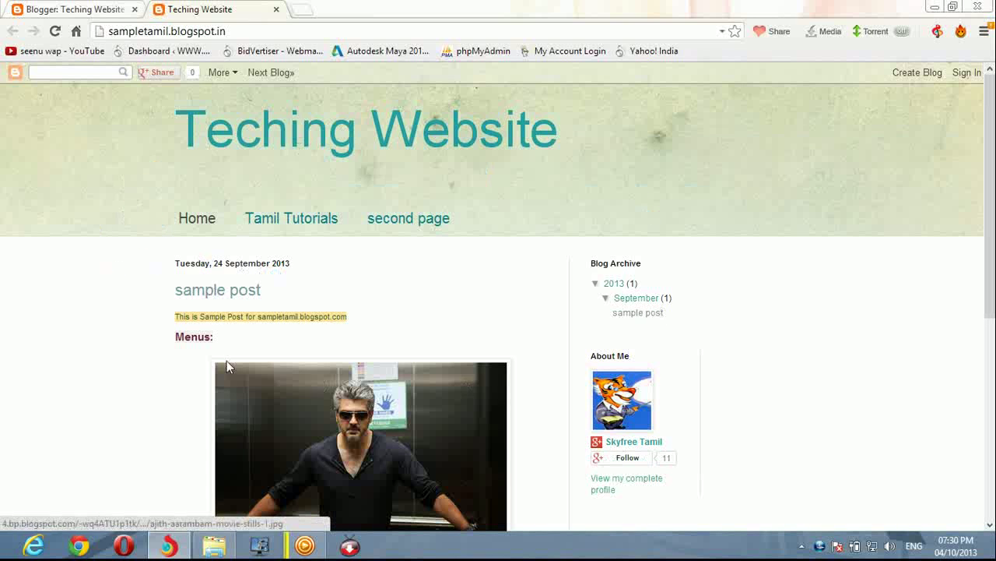
scroll(134, 333, "down", 1)
scroll(134, 333, "down", 1)
scroll(137, 330, "up", 2)
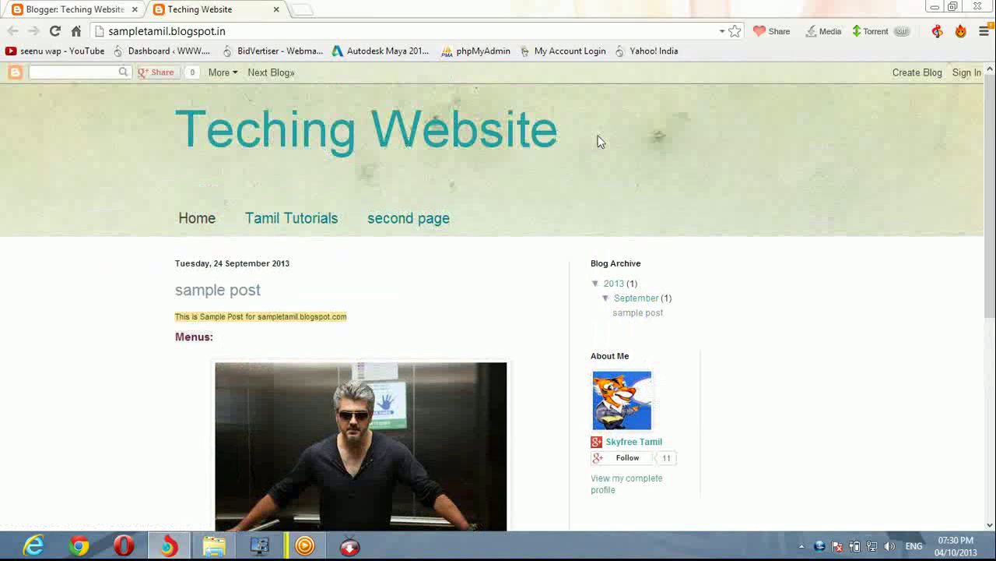
- Open the blog's Layout page in Blogger and look through the arrangement of its gadgets
left_click(66, 7)
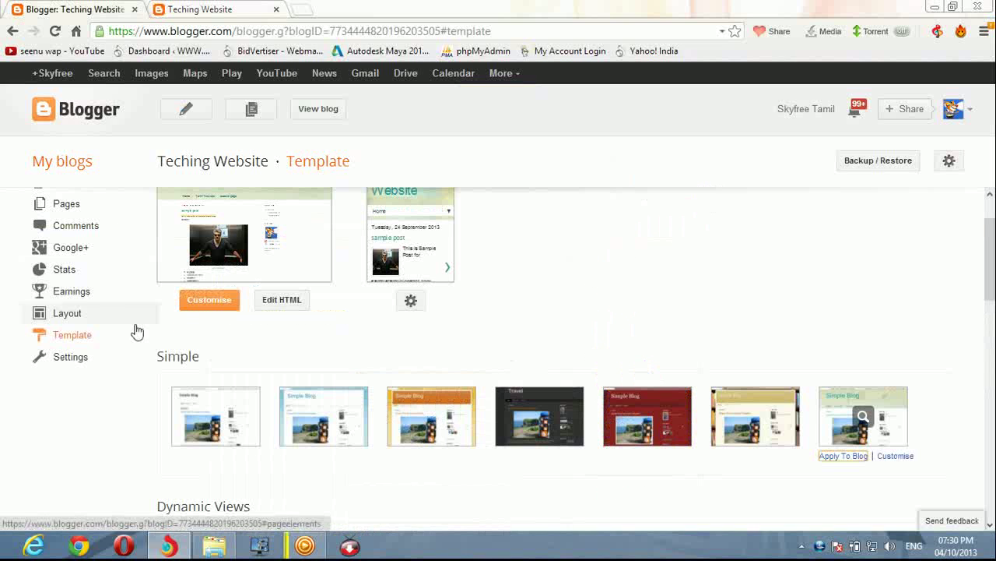
left_click(70, 314)
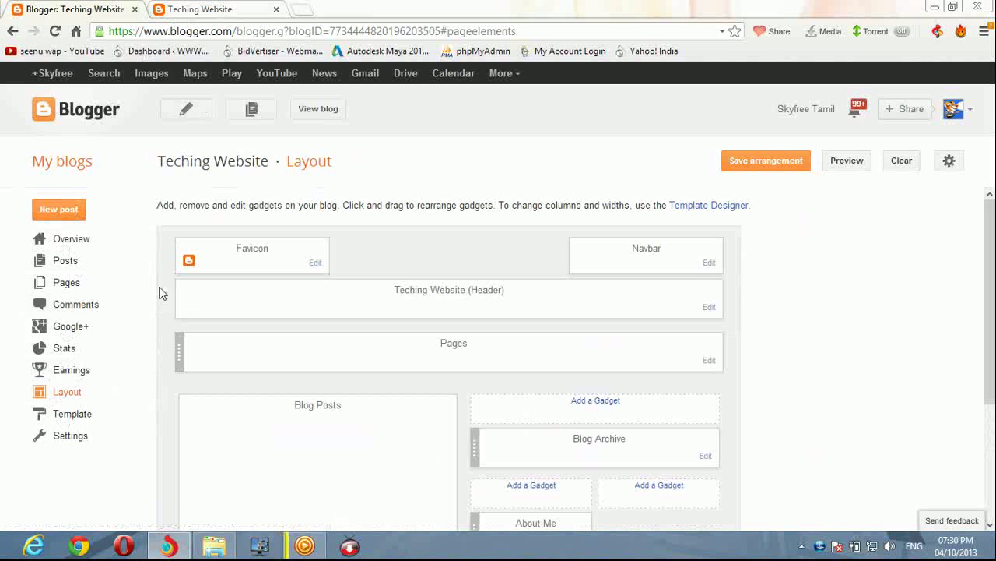
scroll(838, 367, "down", 3)
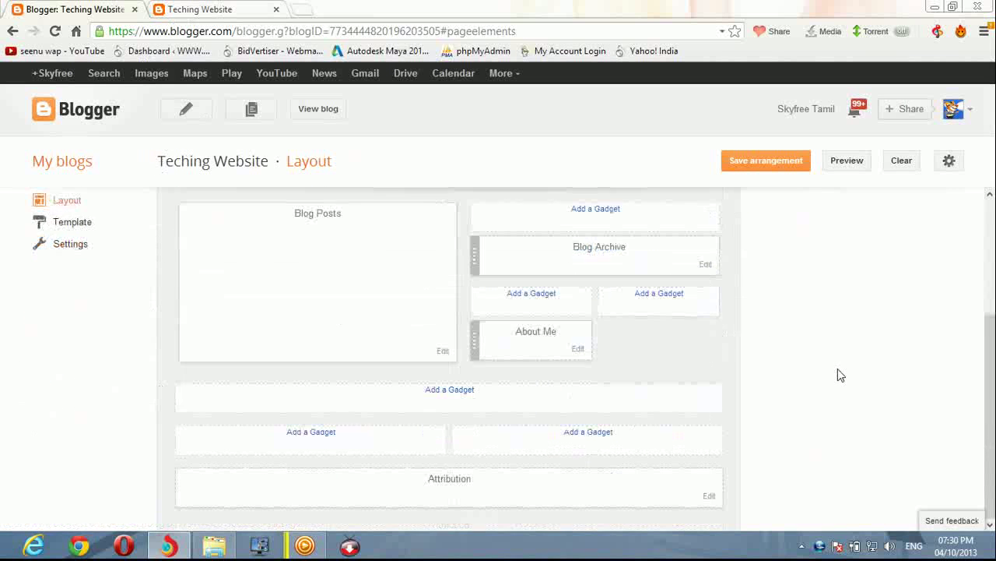
scroll(838, 369, "up", 2)
scroll(837, 369, "down", 1)
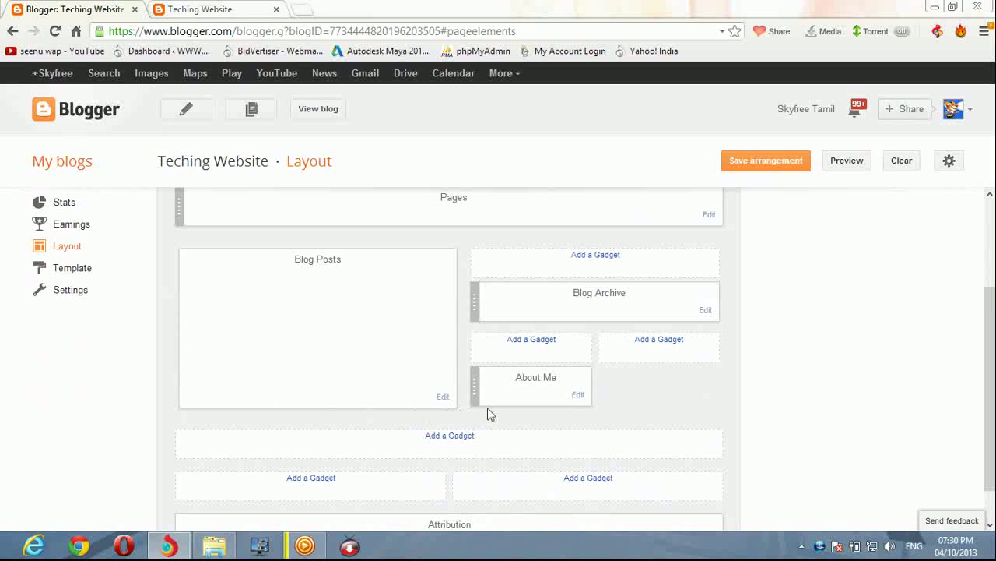
scroll(452, 422, "up", 2)
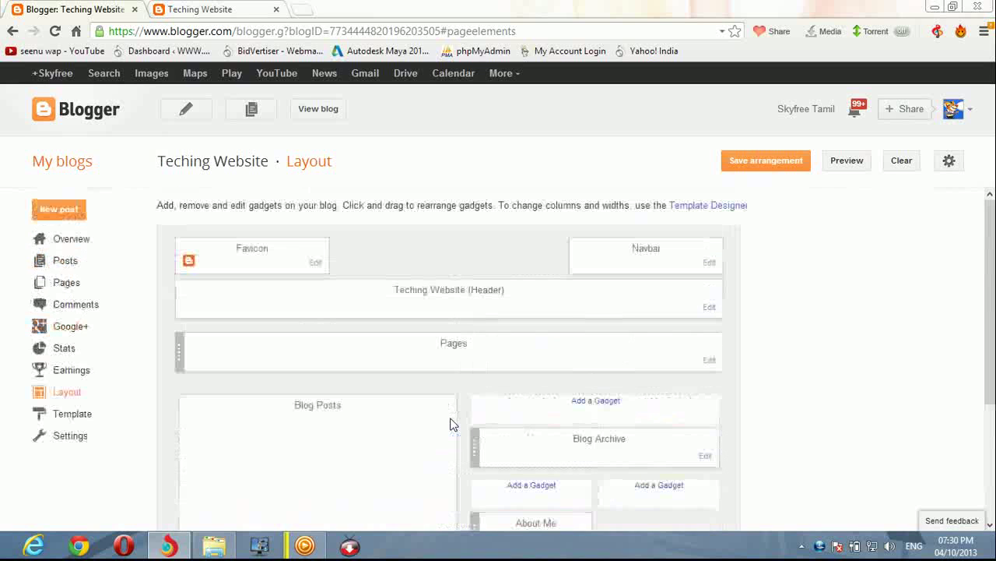
- Compare the sections of the live blog page with the gadget blocks on the Layout page
left_click(218, 8)
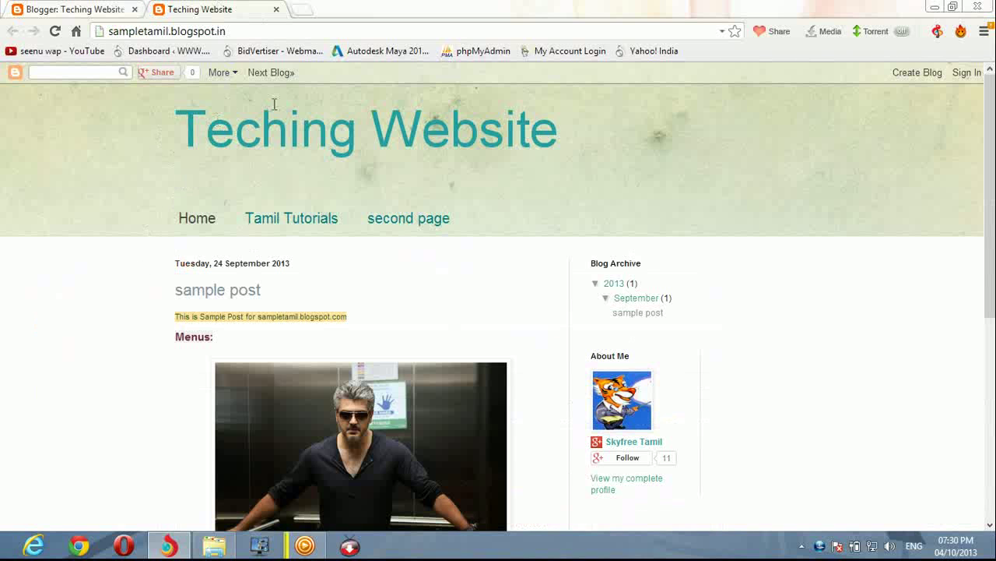
scroll(731, 419, "down", 3)
scroll(734, 419, "up", 3)
scroll(718, 327, "down", 4)
scroll(718, 327, "up", 3)
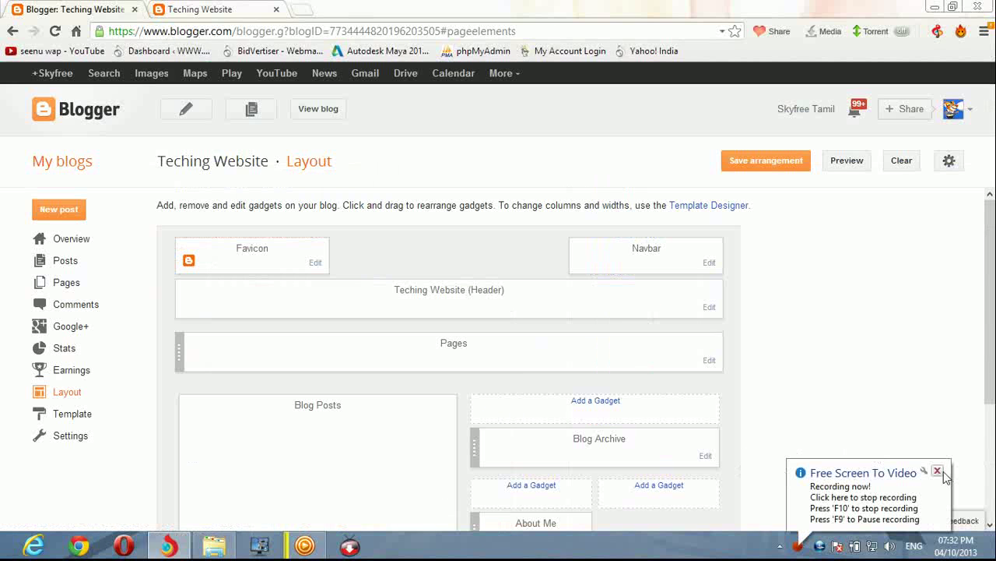
left_click(938, 470)
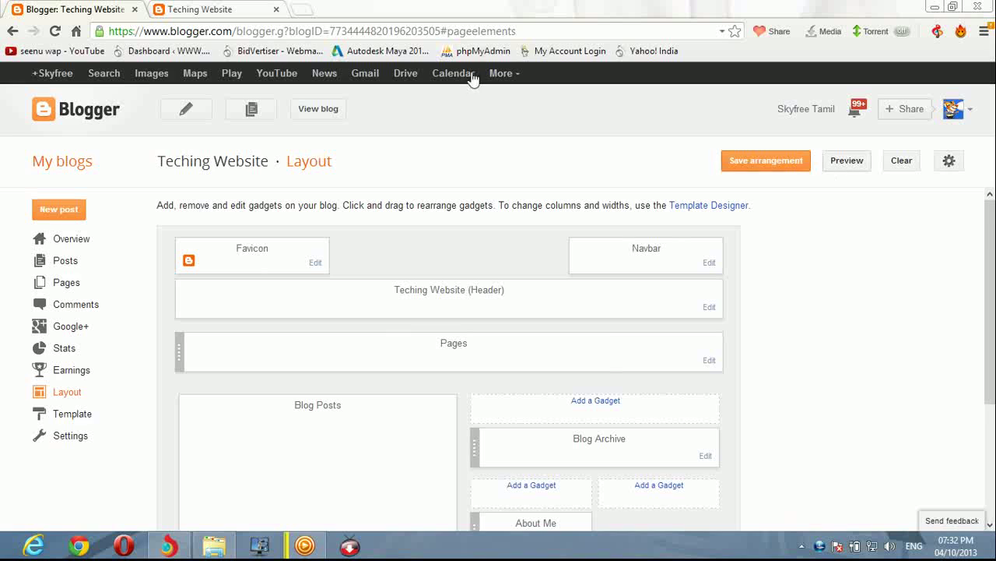
left_click(200, 8)
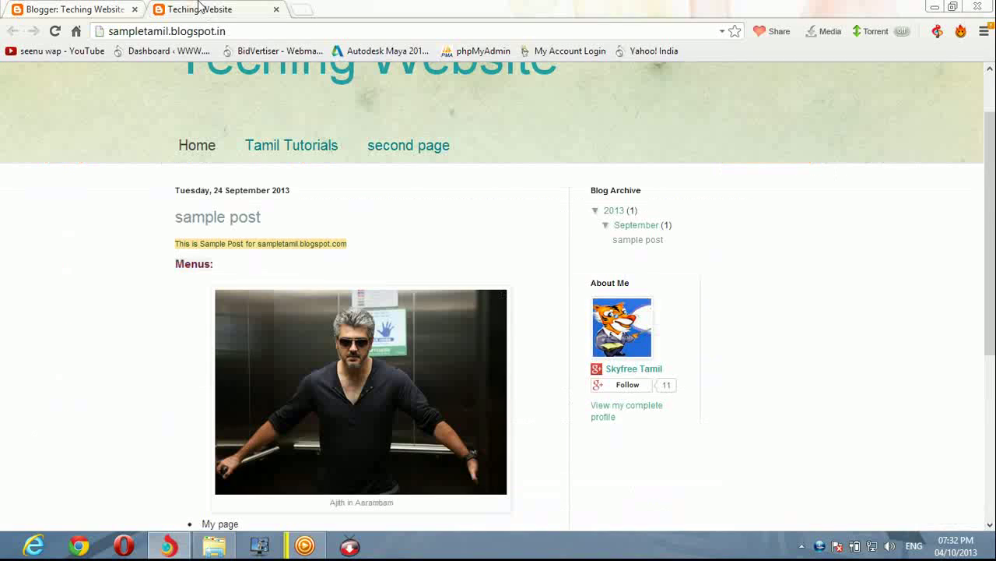
left_click(98, 7)
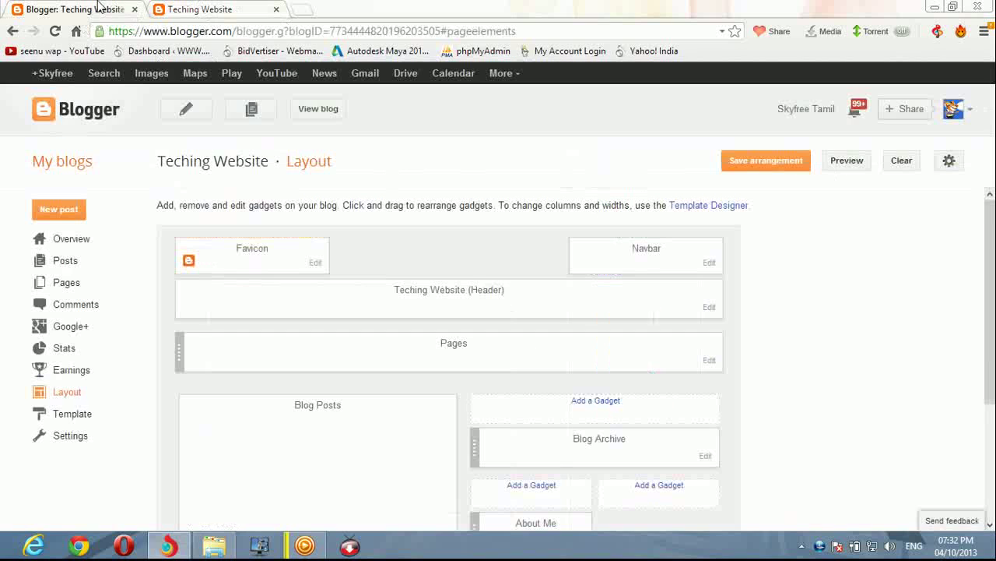
- Move the About Me gadget above the Blog Archive gadget in the layout's sidebar
left_click_drag(991, 238, 993, 300)
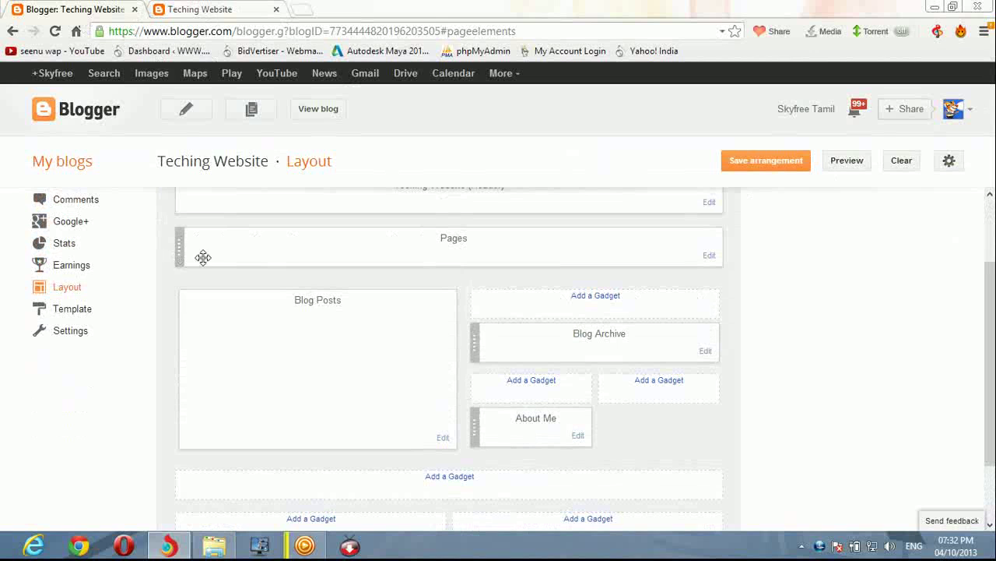
left_click_drag(987, 314, 985, 226)
scroll(707, 344, "down", 2)
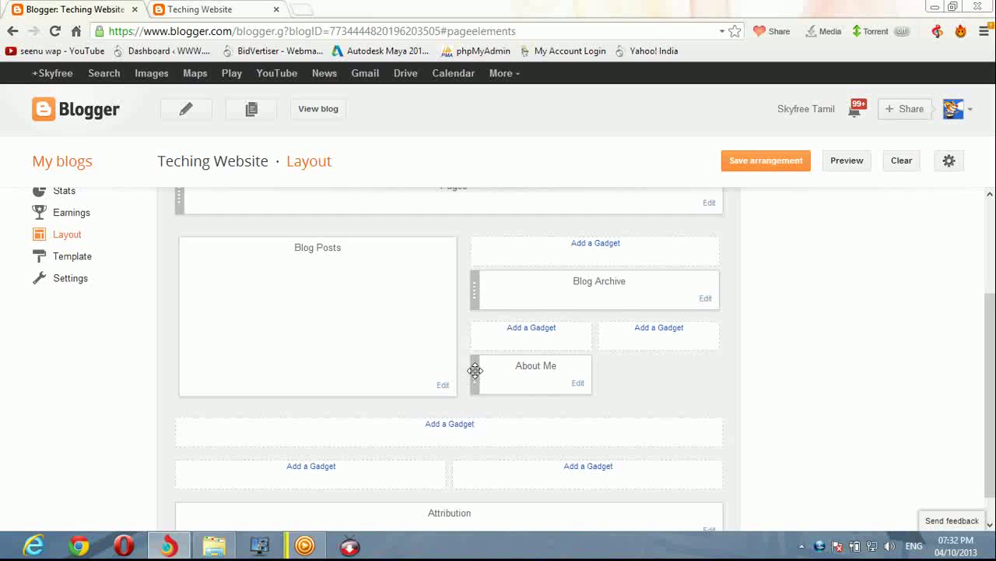
left_click_drag(475, 370, 478, 274)
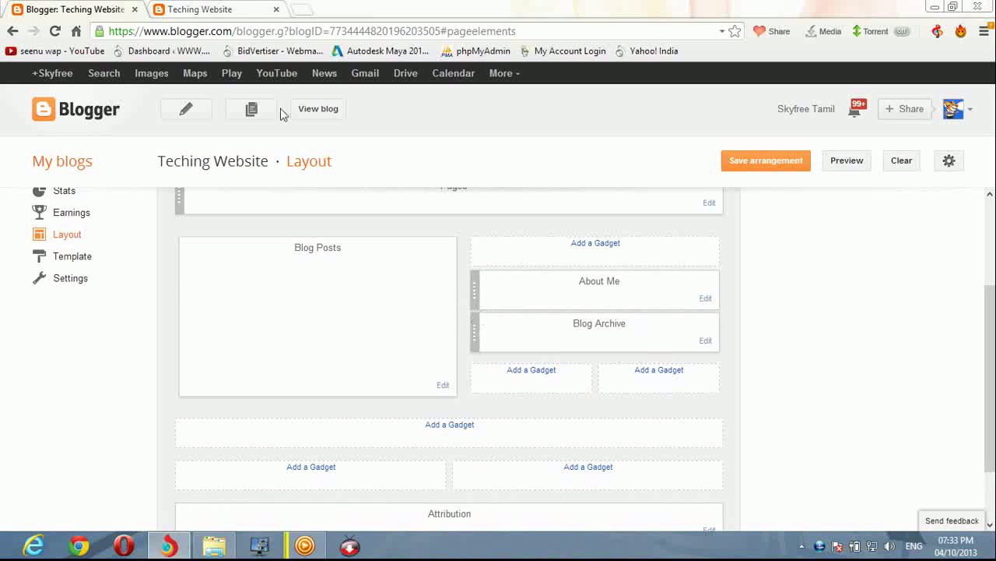
- Check the current sidebar on the live blog and save the new gadget arrangement
left_click(227, 8)
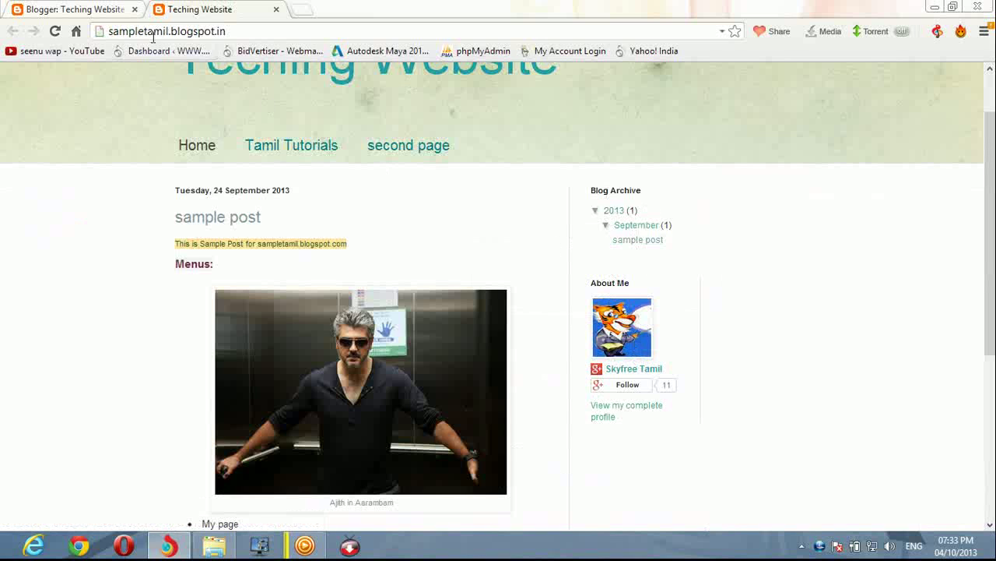
left_click(74, 9)
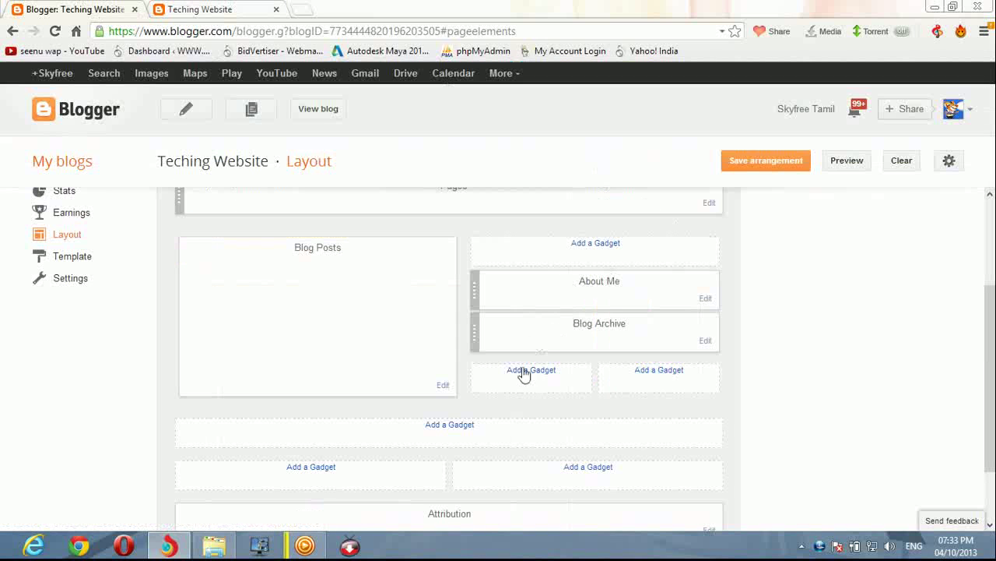
scroll(934, 296, "up", 3)
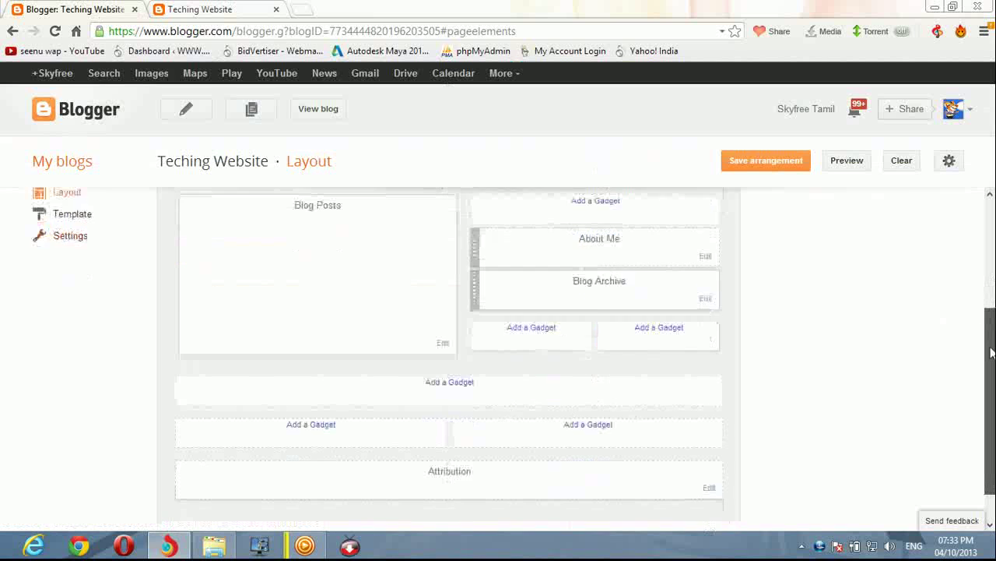
left_click(775, 164)
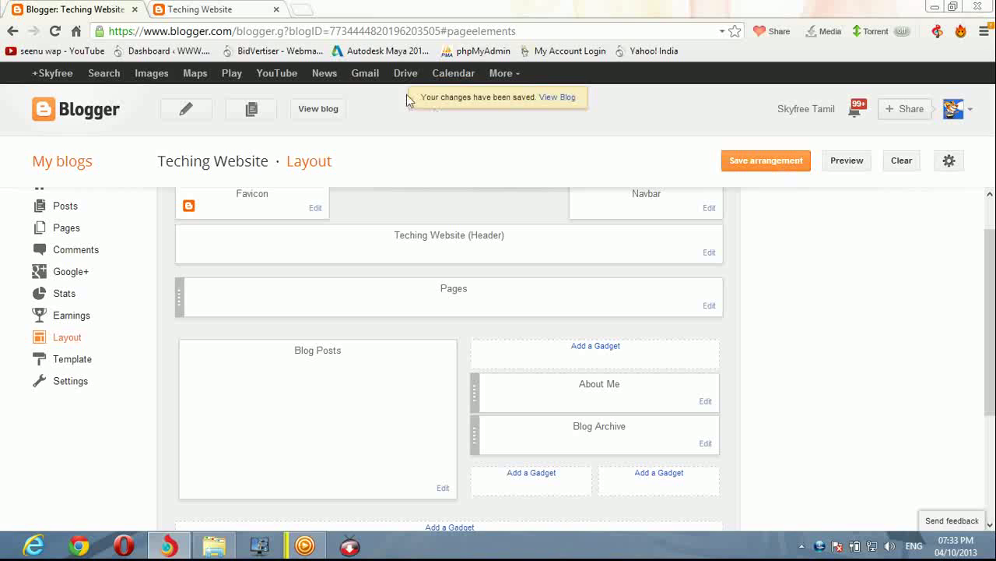
- Reload the live blog and check the order of the sidebar gadgets
left_click(554, 98)
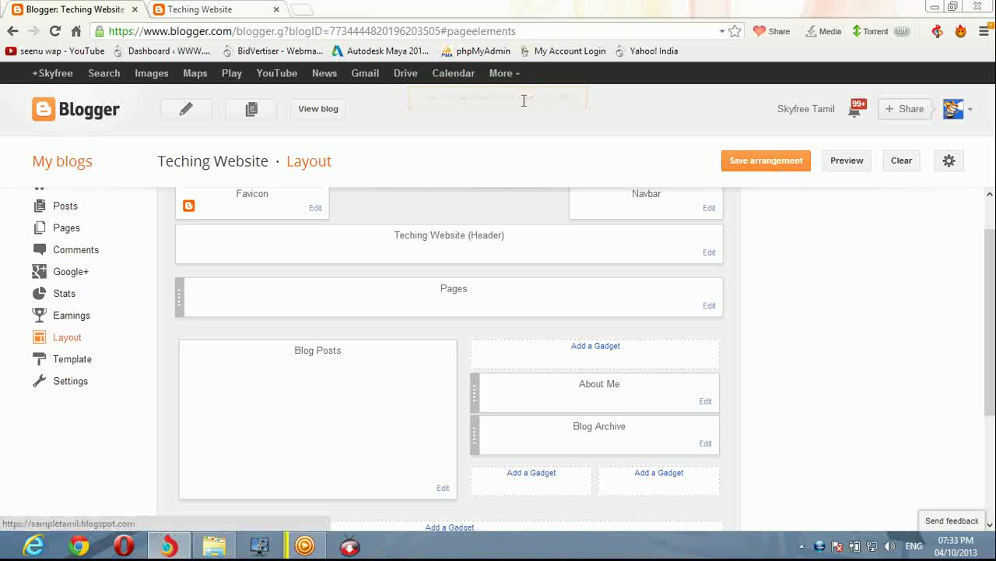
left_click(195, 10)
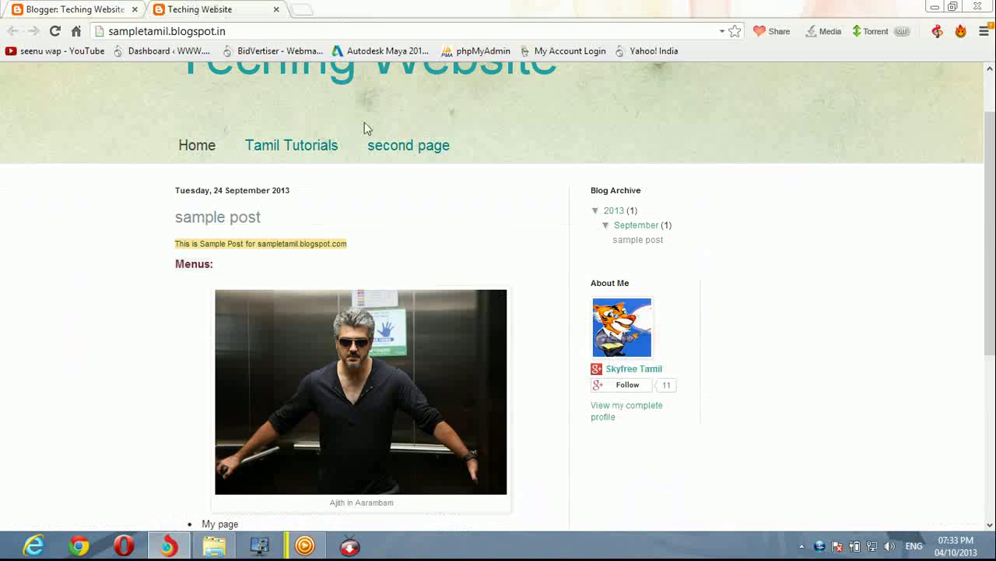
left_click(56, 32)
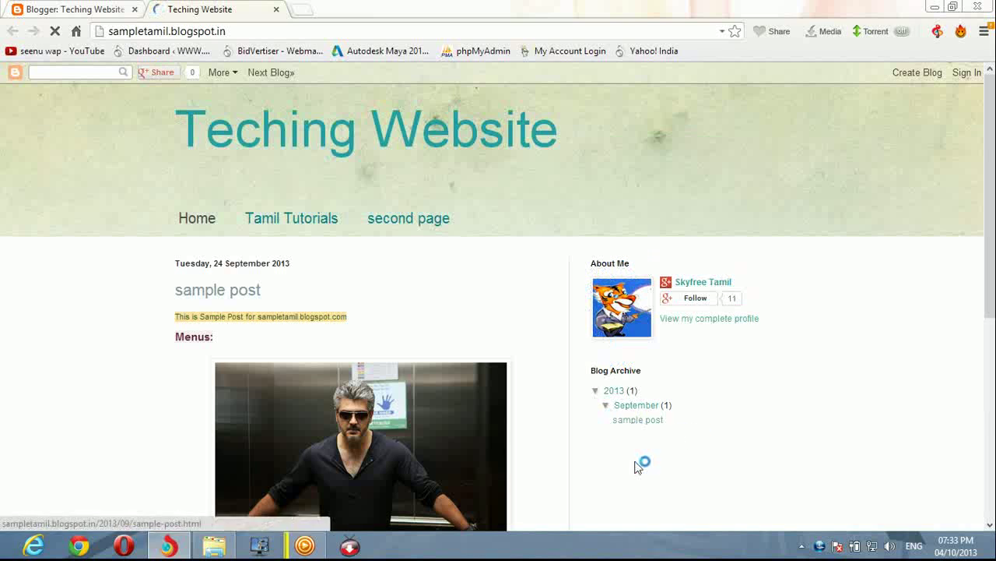
scroll(605, 337, "down", 3)
scroll(630, 320, "up", 3)
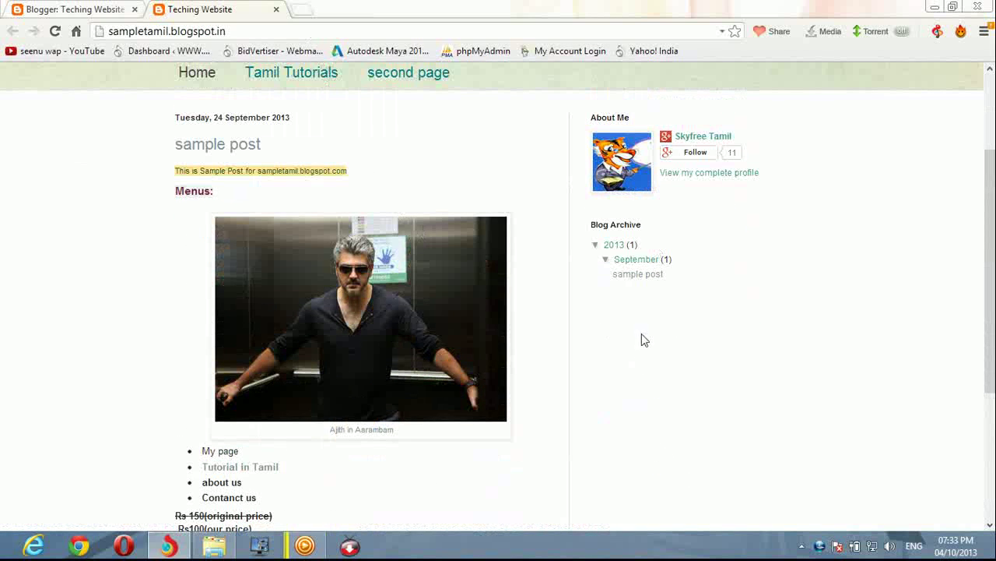
- Examine the Pages gadget and the other layout blocks against the live blog, and return to the Layout page
left_click(98, 11)
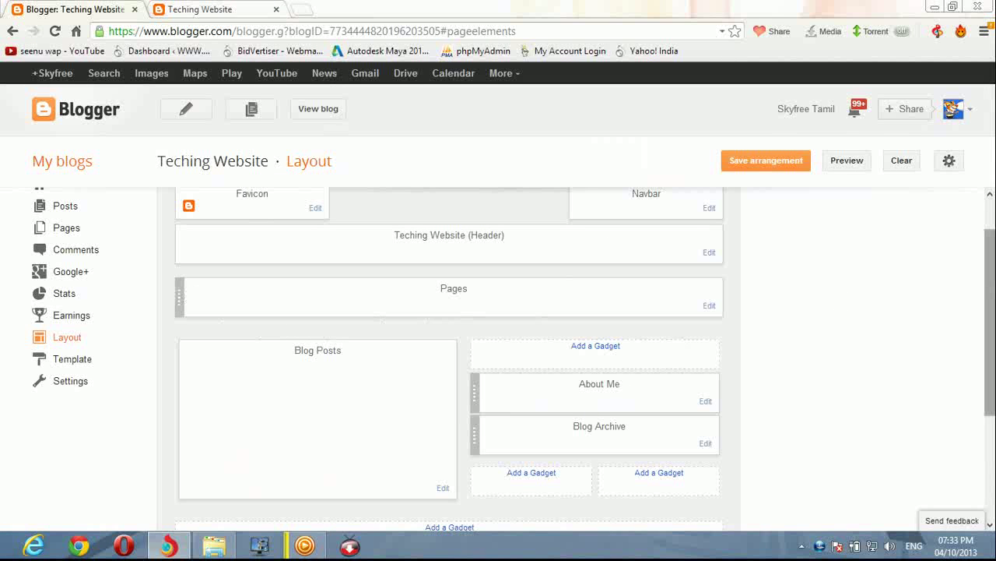
left_click_drag(992, 280, 987, 438)
scroll(607, 335, "up", 3)
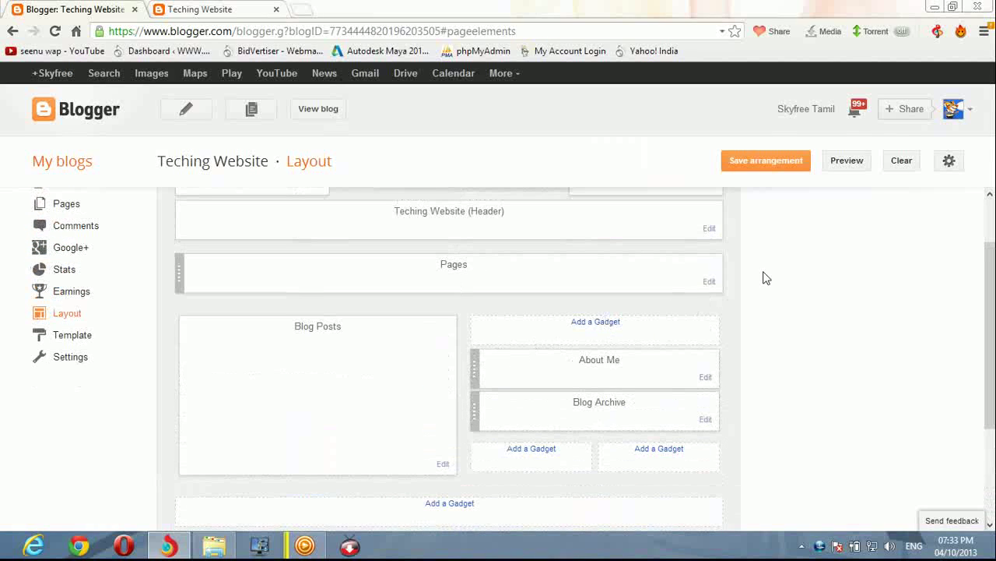
left_click_drag(178, 273, 184, 277)
left_click(212, 11)
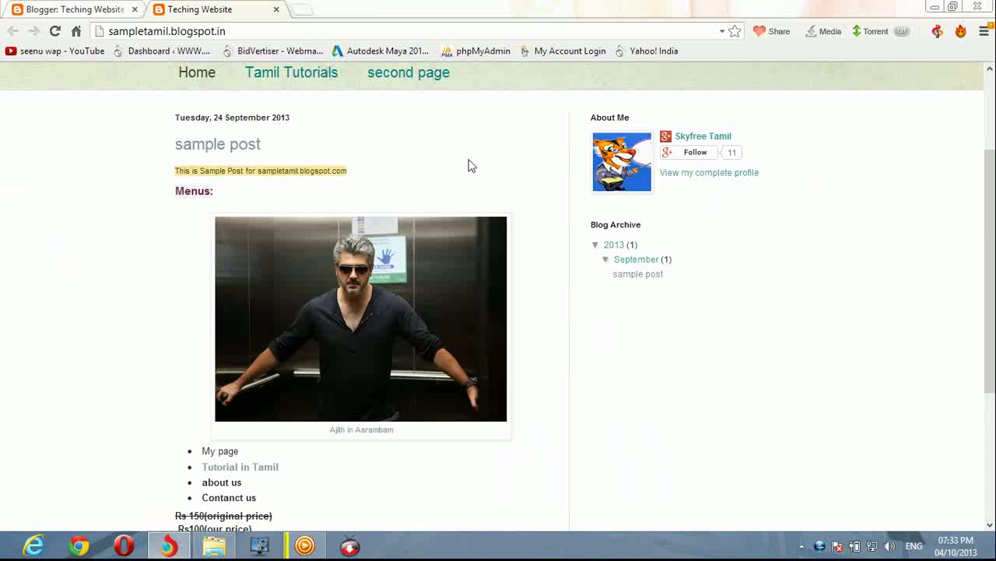
left_click(68, 8)
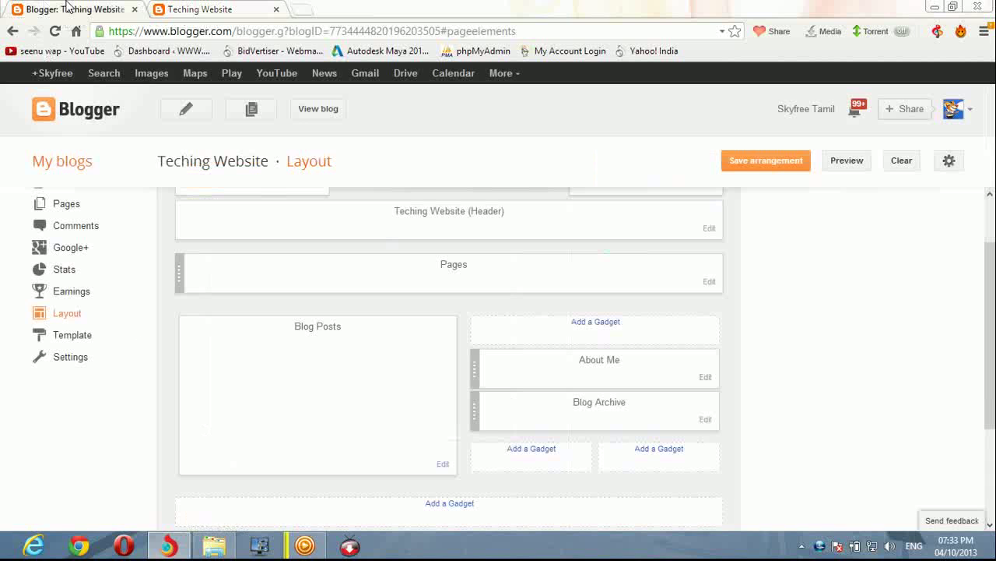
- Try to move the About Me gadget to another position in the layout's sidebar
scroll(374, 262, "up", 1)
scroll(407, 277, "down", 2)
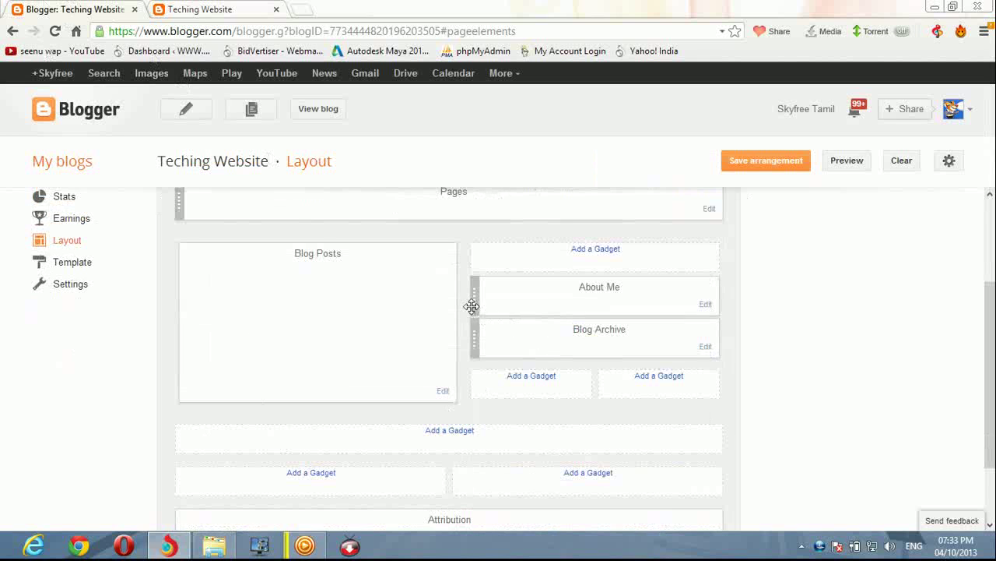
left_click_drag(475, 296, 637, 282)
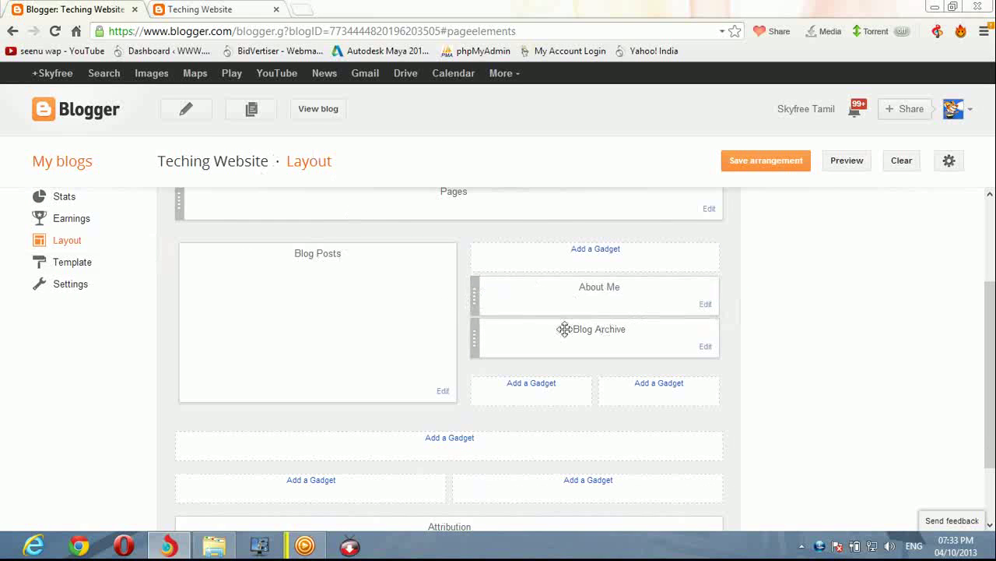
- Review the remaining layout blocks down to Attribution and compare them with the header and page links of the live blog
scroll(424, 413, "down", 2)
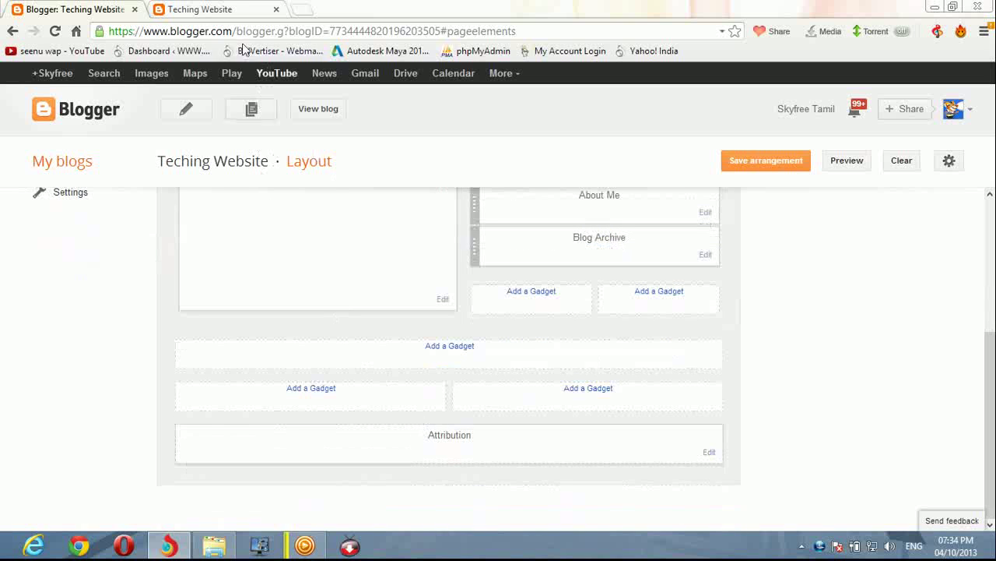
scroll(93, 230, "up", 3)
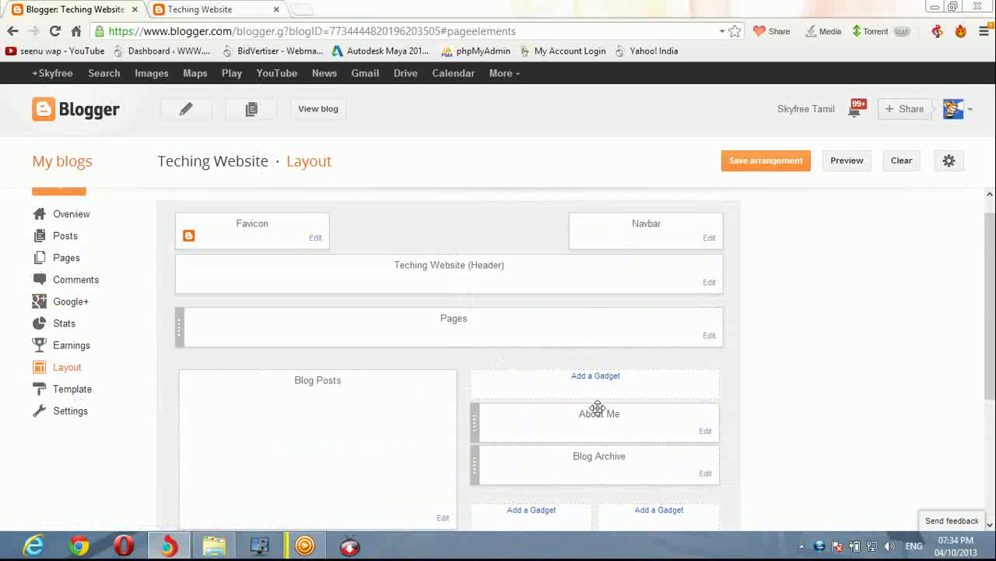
scroll(468, 357, "down", 1)
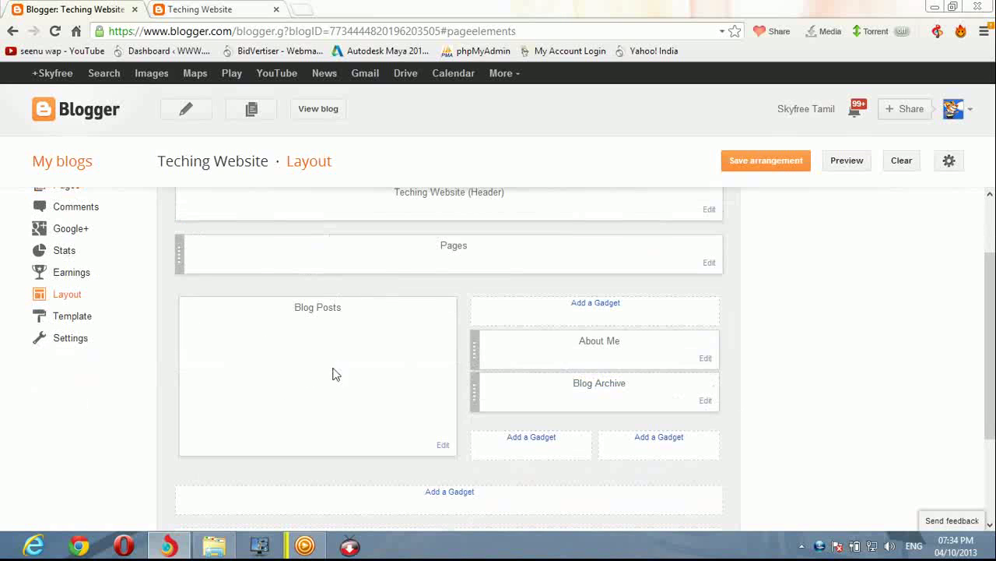
left_click(184, 8)
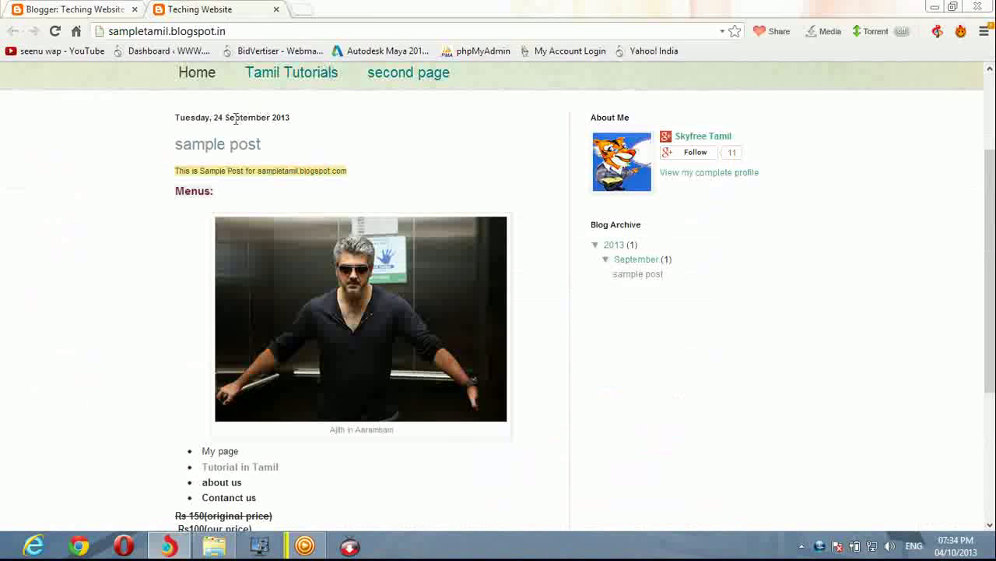
scroll(334, 167, "up", 2)
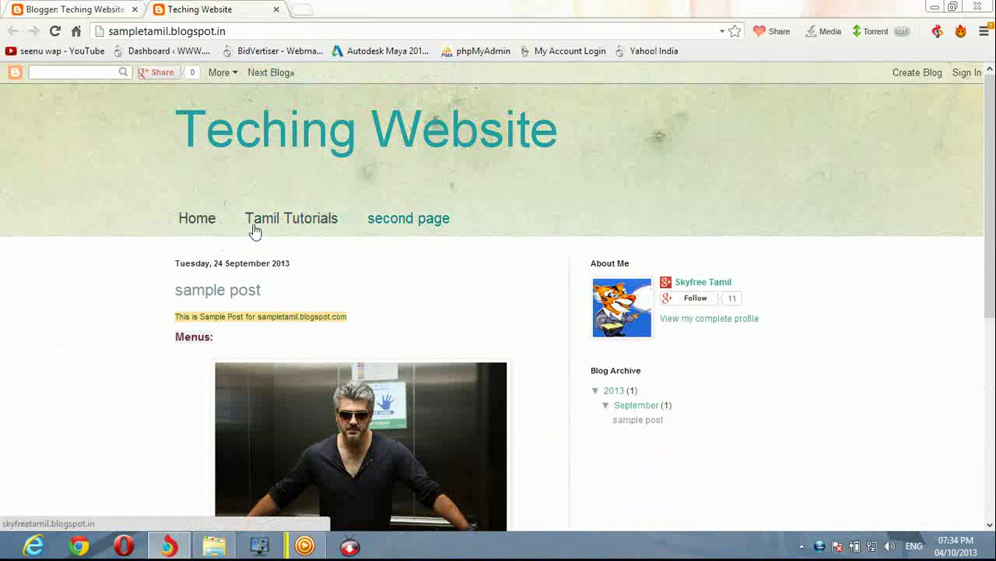